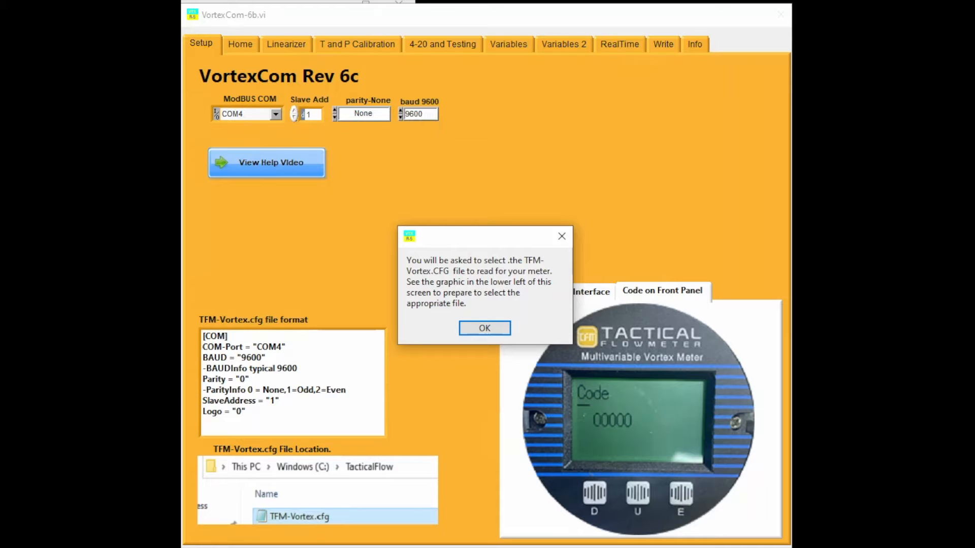
- Check in Device Manager which COM port the RS-485 isolated port uses, and minimize the window
{"action": "left_click_drag", "start_coordinate": [182, 17], "coordinate": [386, 66]}
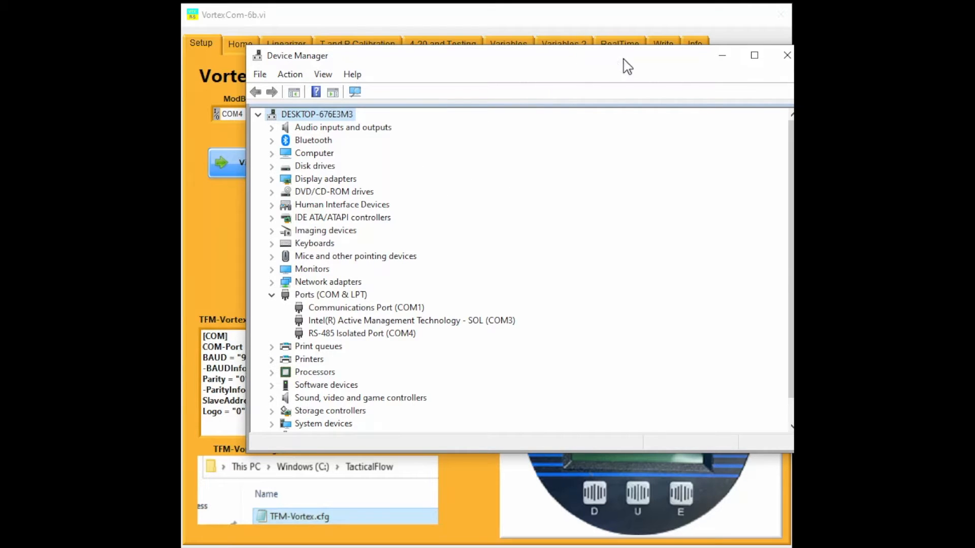
{"action": "left_click", "coordinate": [787, 55]}
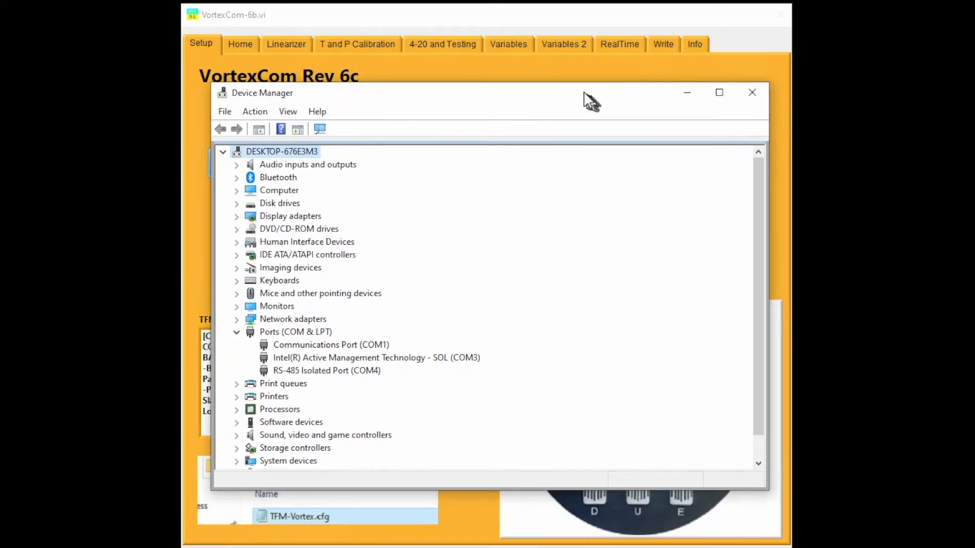
{"action": "left_click_drag", "start_coordinate": [588, 100], "coordinate": [579, 89]}
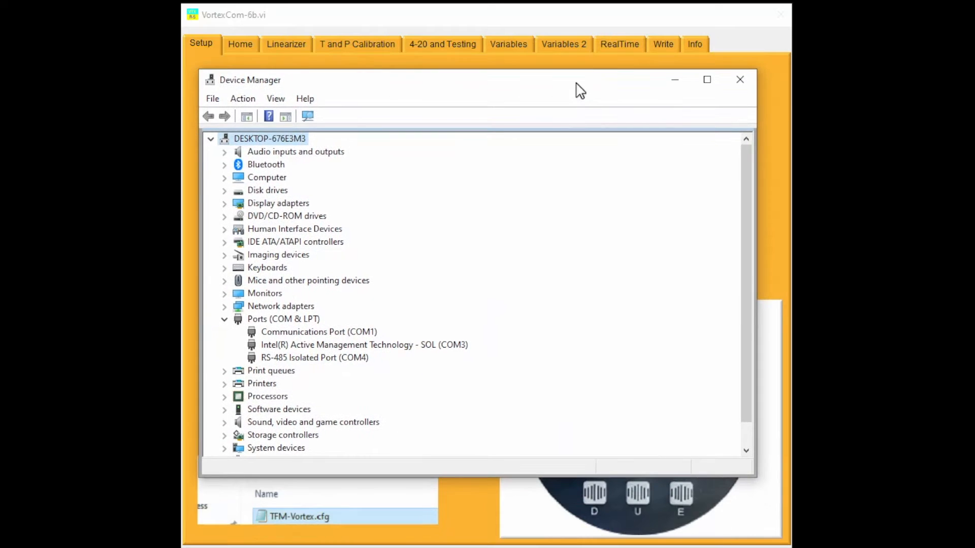
{"action": "left_click", "coordinate": [675, 80]}
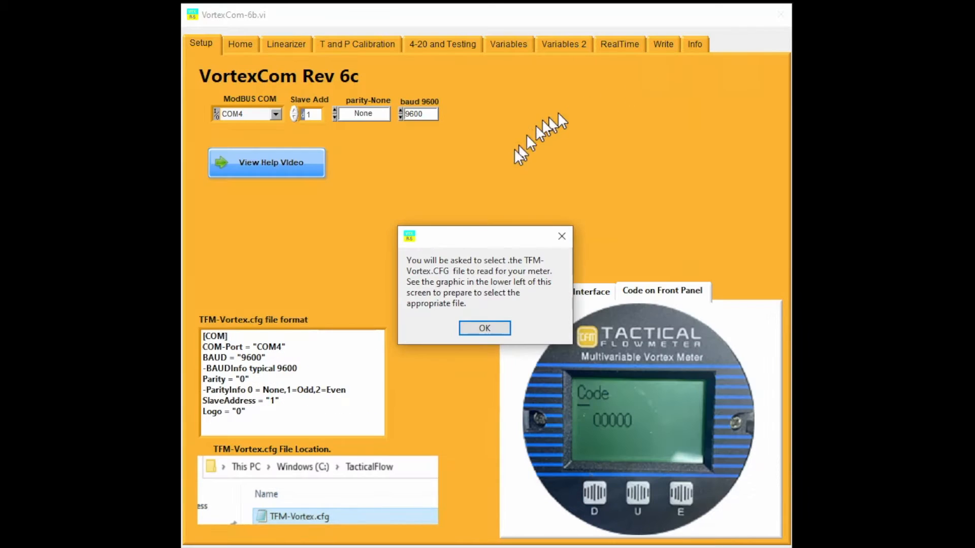
- Load the TFM-Vortex.cfg configuration file for the meter and review the list of user interface codes
{"action": "left_click", "coordinate": [501, 331]}
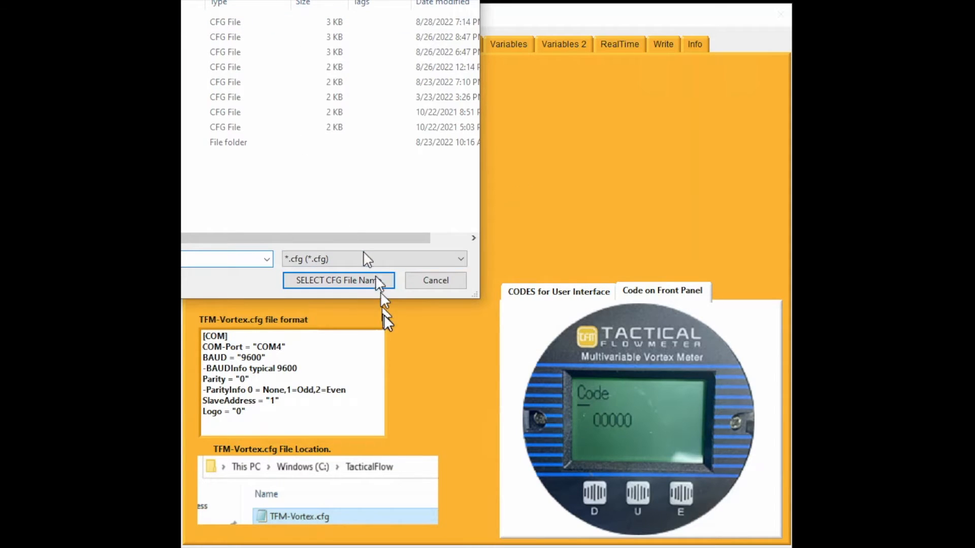
{"action": "left_click", "coordinate": [396, 288]}
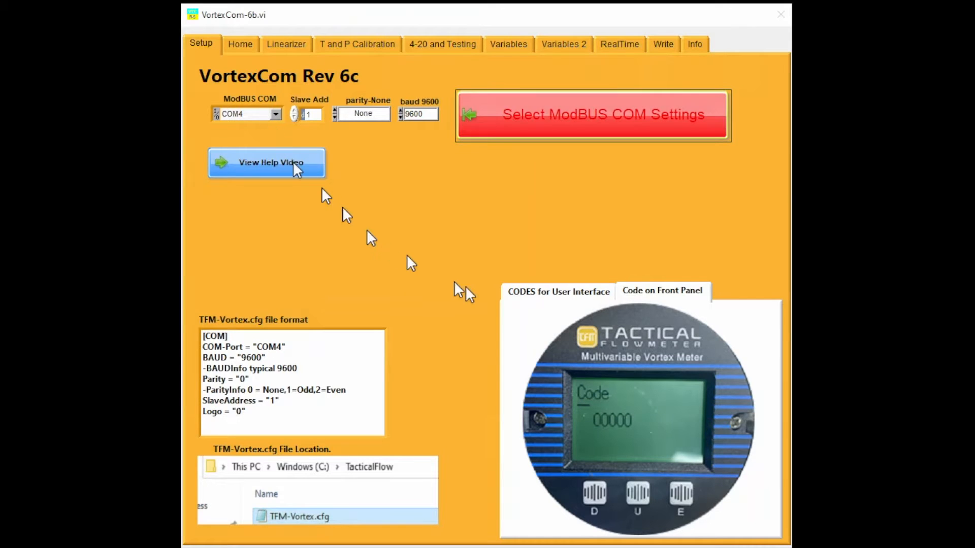
{"action": "left_click", "coordinate": [541, 297]}
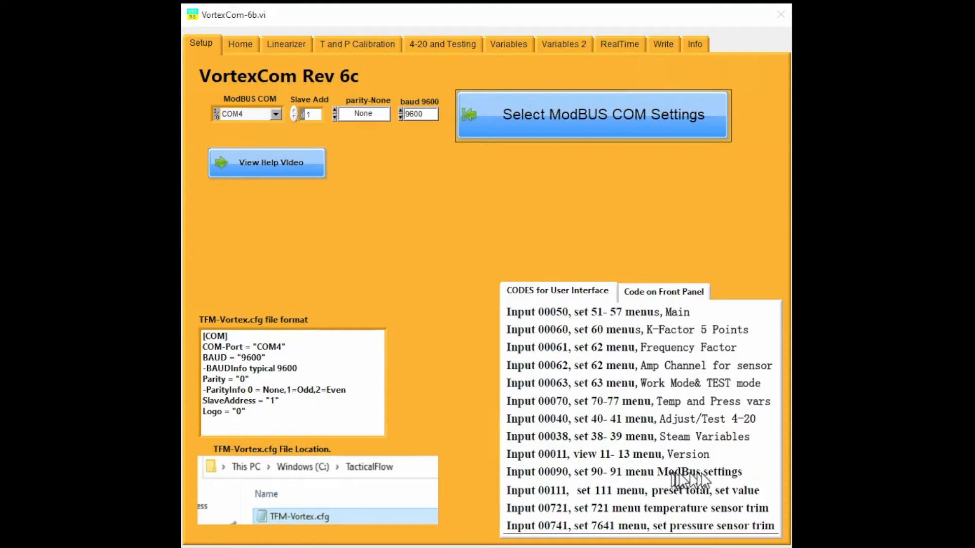
{"action": "left_click", "coordinate": [678, 292]}
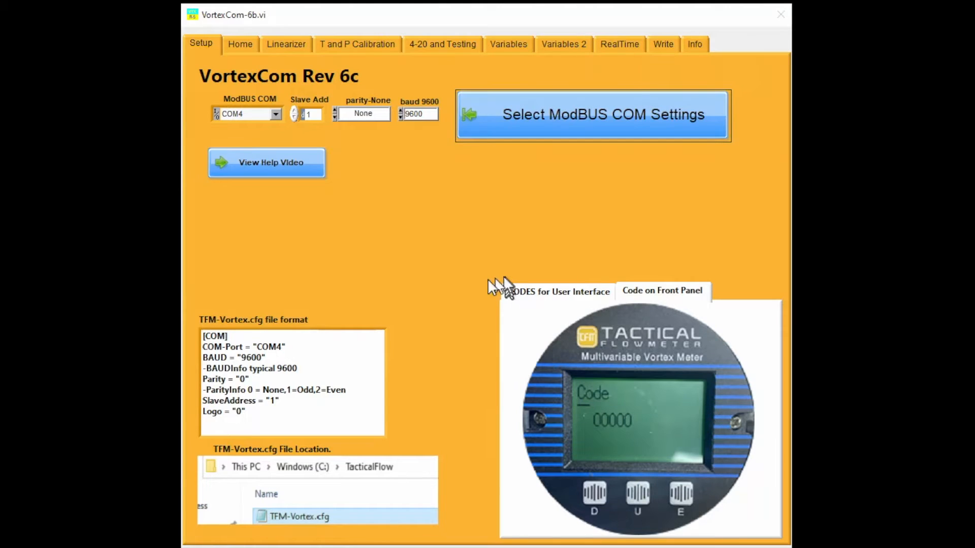
- Accept the current ModBUS COM settings and view the data types offered for the FLOW UNIT register 8220
{"action": "left_click", "coordinate": [553, 111]}
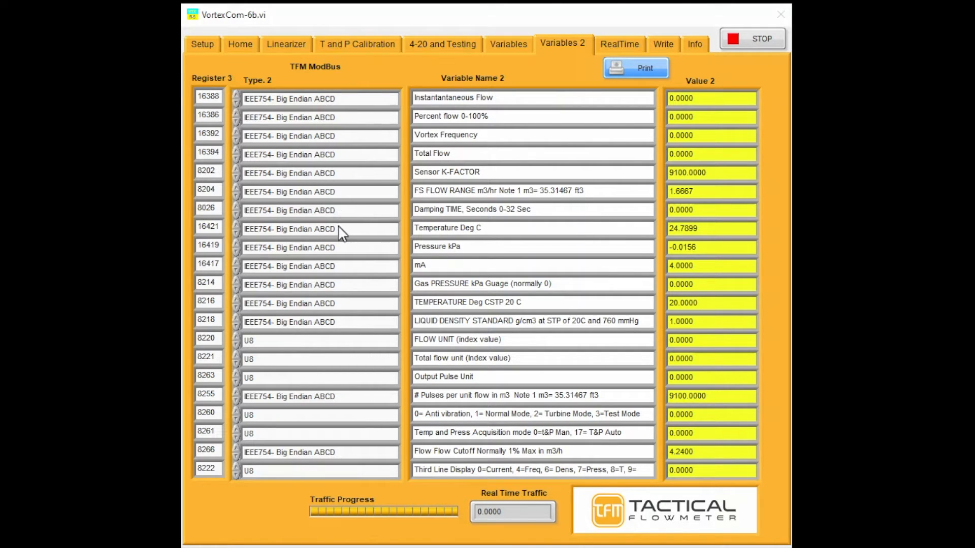
{"action": "left_click", "coordinate": [314, 340]}
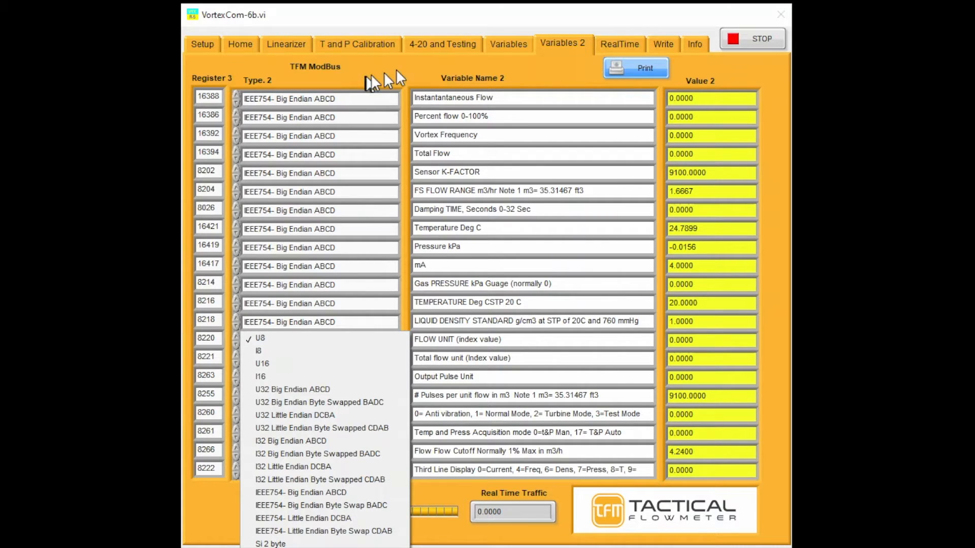
{"action": "left_click", "coordinate": [660, 47]}
- Select Temperature Deg C as the variable to read on the Write page
{"action": "left_click", "coordinate": [660, 47]}
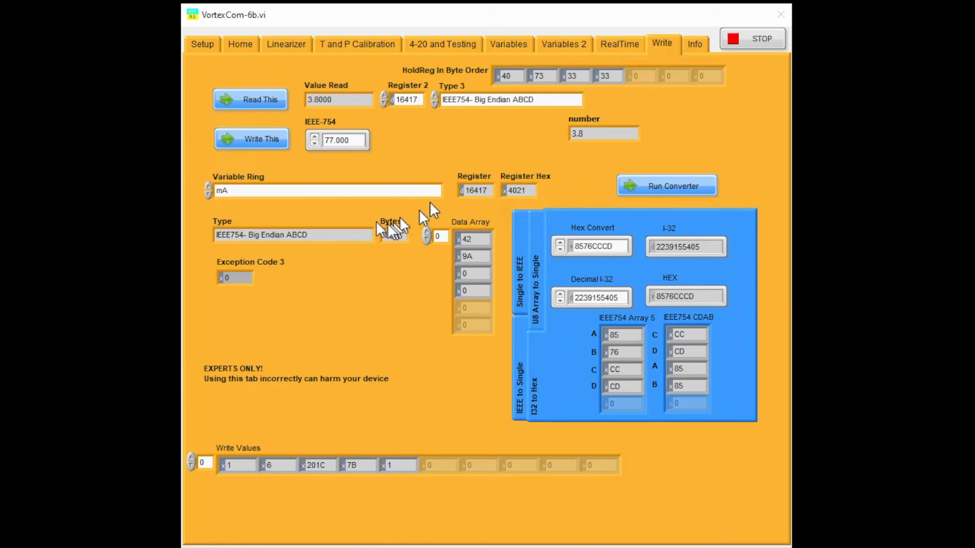
{"action": "left_click", "coordinate": [318, 190]}
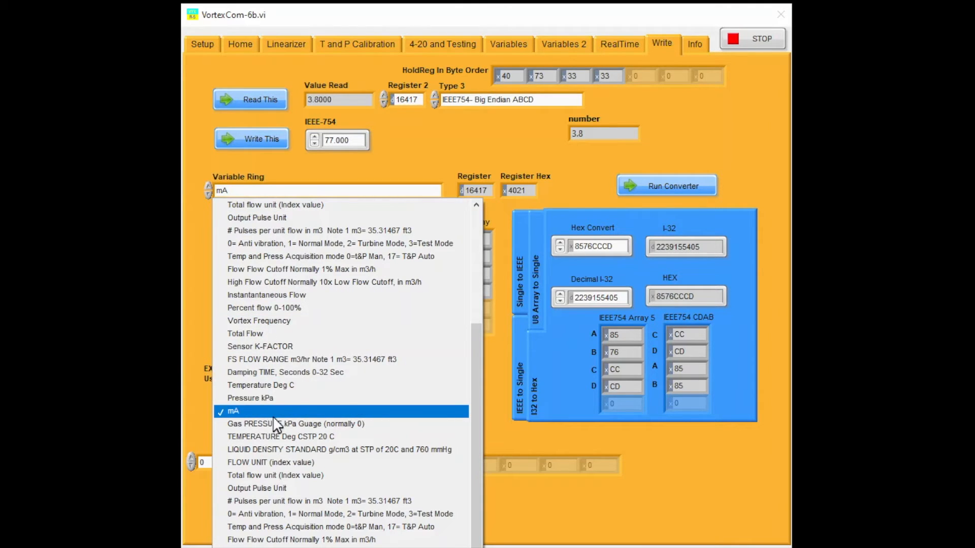
{"action": "left_click", "coordinate": [279, 388]}
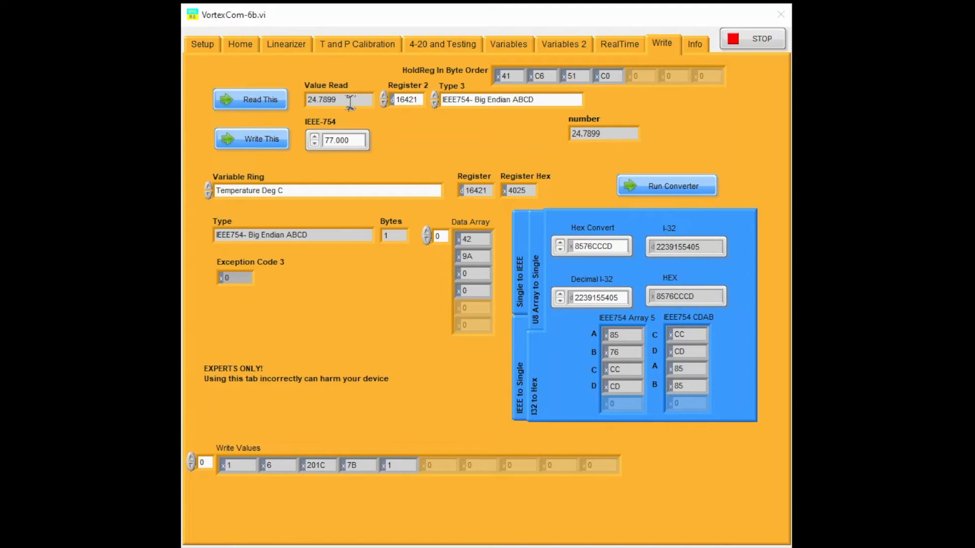
- Plot Temperature Deg C on the RealTime chart and clear the previously charted data
{"action": "left_click", "coordinate": [629, 44]}
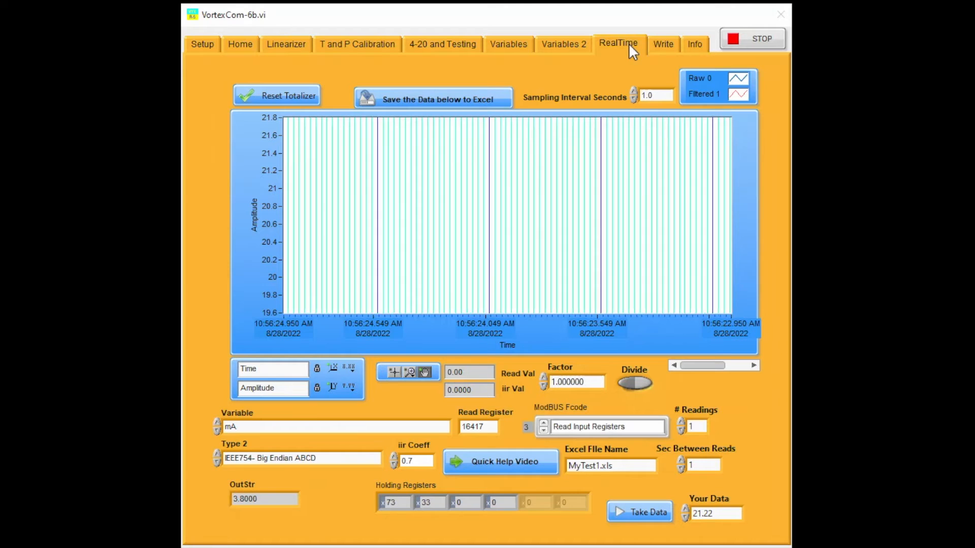
{"action": "left_click", "coordinate": [308, 428]}
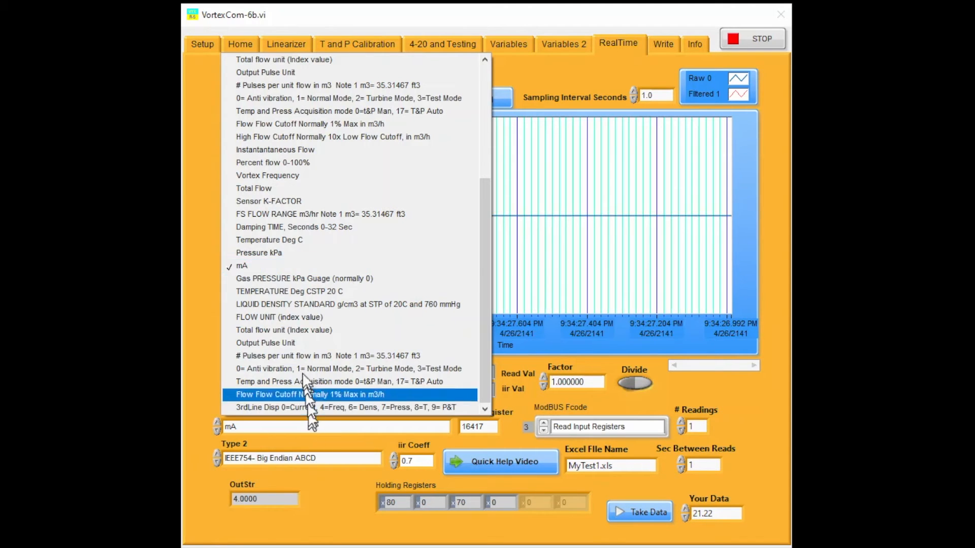
{"action": "left_click", "coordinate": [306, 237]}
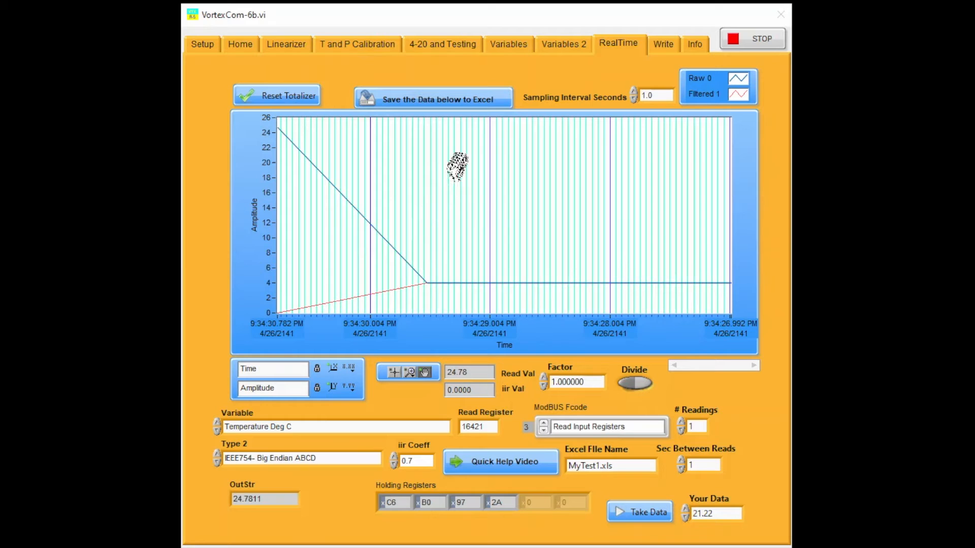
{"action": "right_click", "coordinate": [448, 178]}
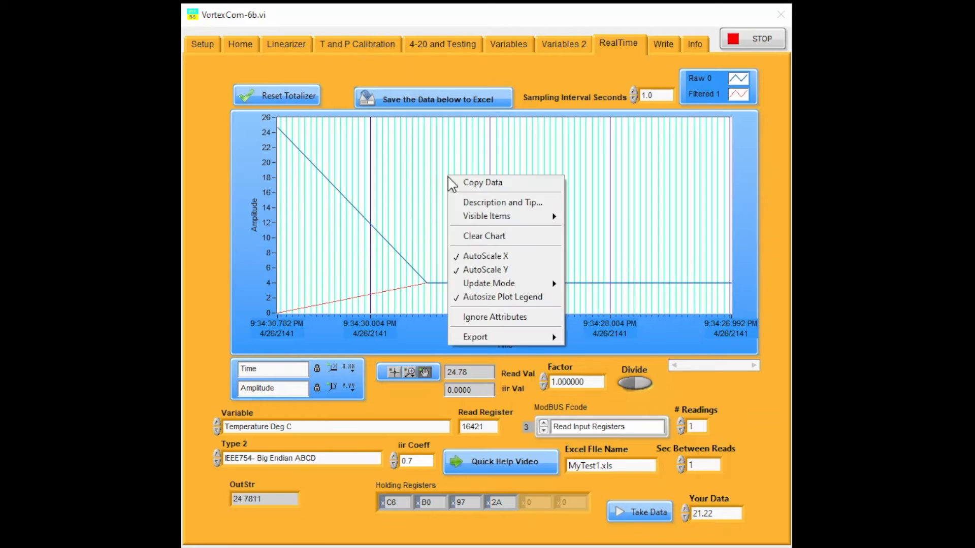
{"action": "left_click", "coordinate": [500, 237]}
- Look at the update modes available for the real-time chart without changing the mode
{"action": "right_click", "coordinate": [572, 203]}
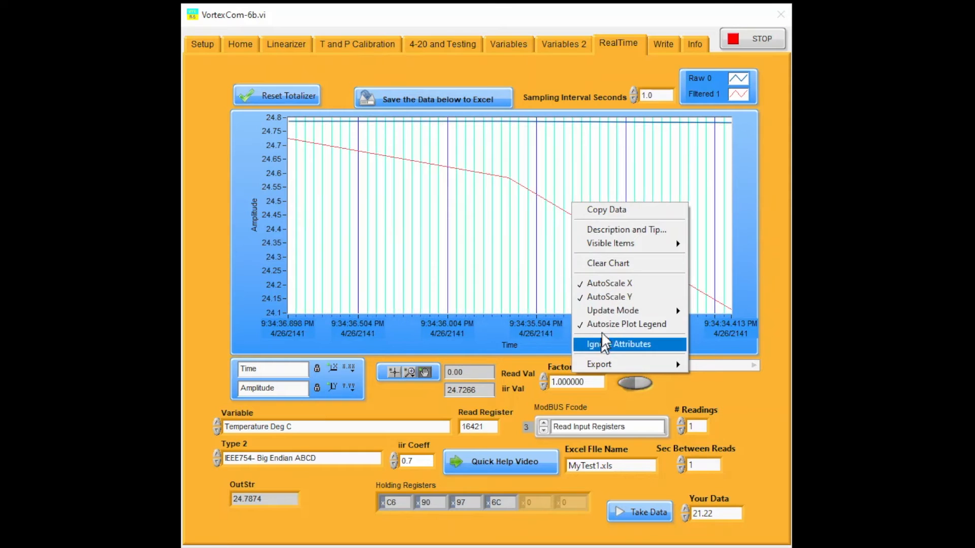
{"action": "mouse_move", "coordinate": [670, 311]}
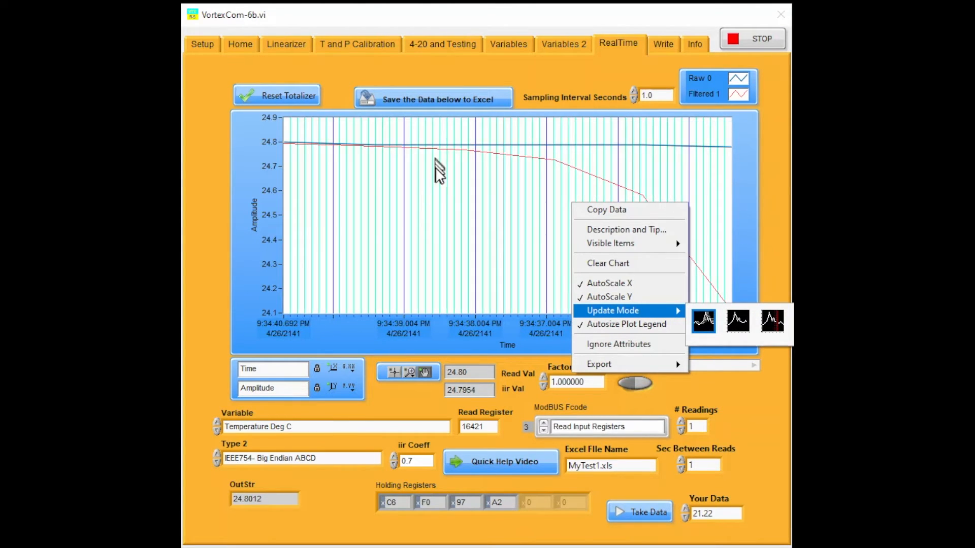
{"action": "left_click", "coordinate": [455, 166]}
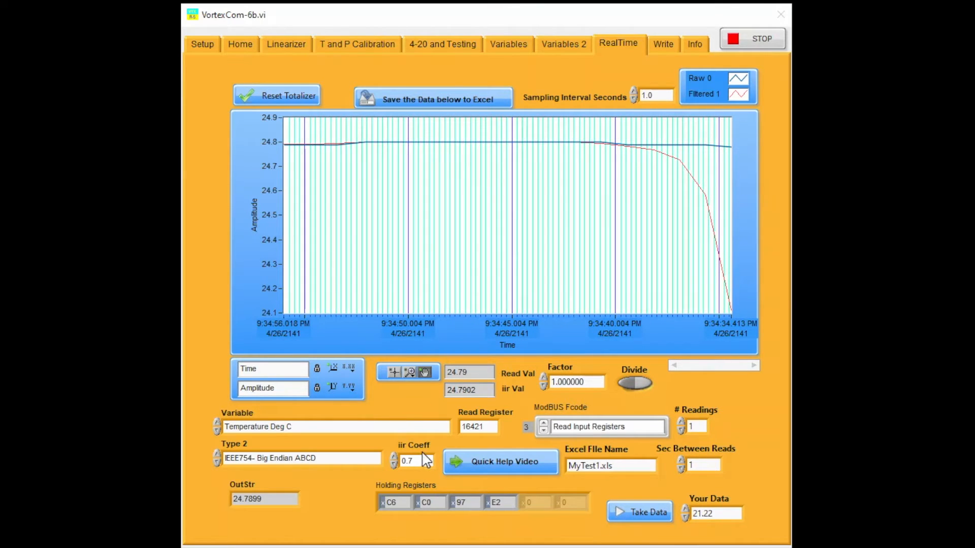
- Export the real-time chart data to Excel and skip the Office sign-in to use it as view only
{"action": "left_click", "coordinate": [440, 92]}
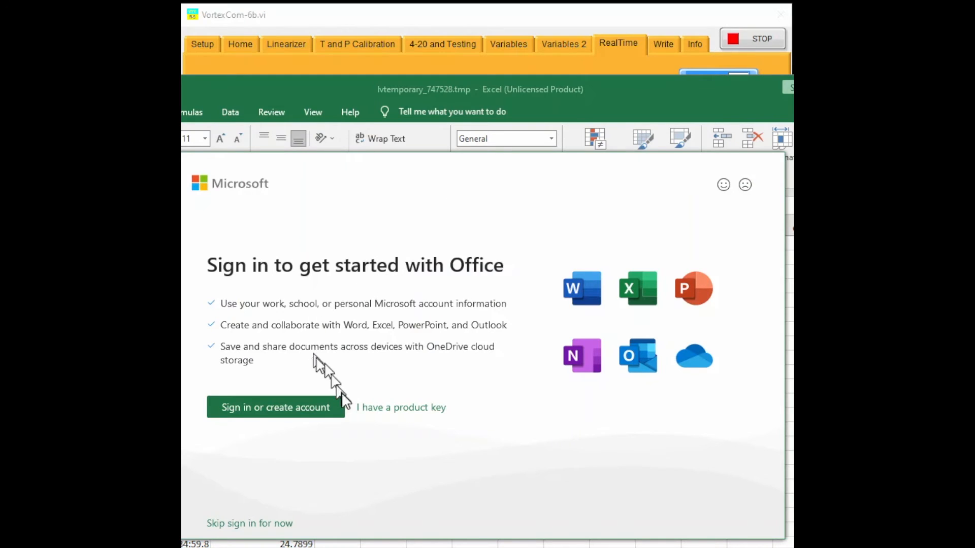
{"action": "left_click", "coordinate": [274, 524]}
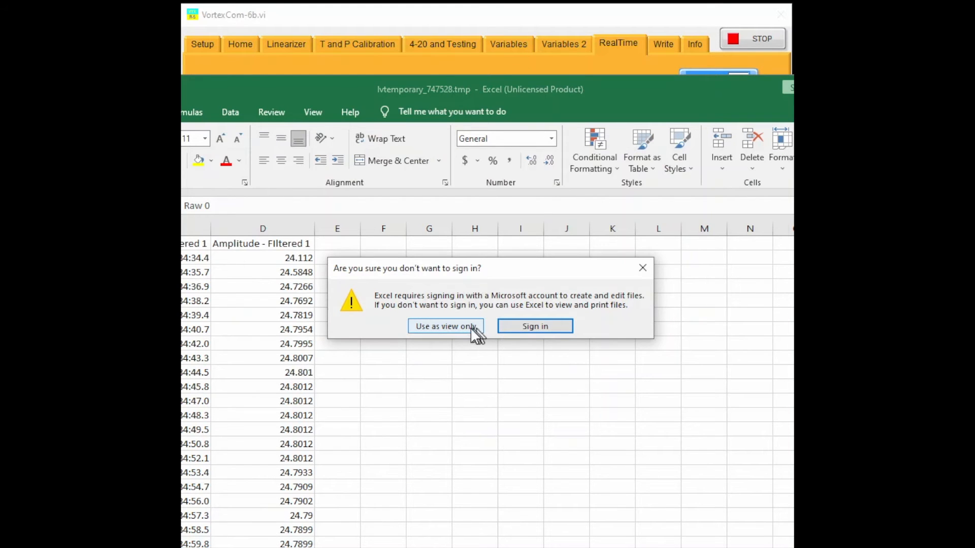
{"action": "left_click", "coordinate": [472, 331]}
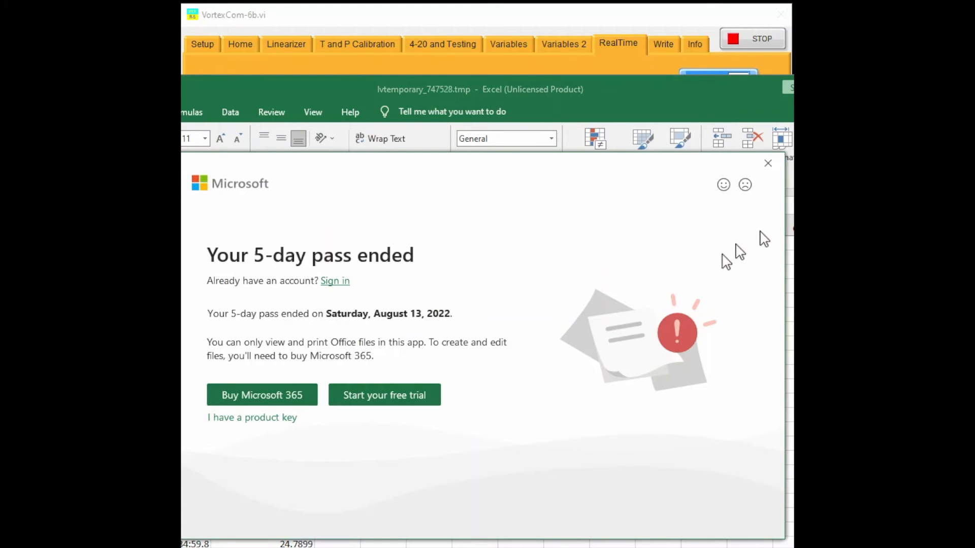
{"action": "left_click", "coordinate": [768, 163]}
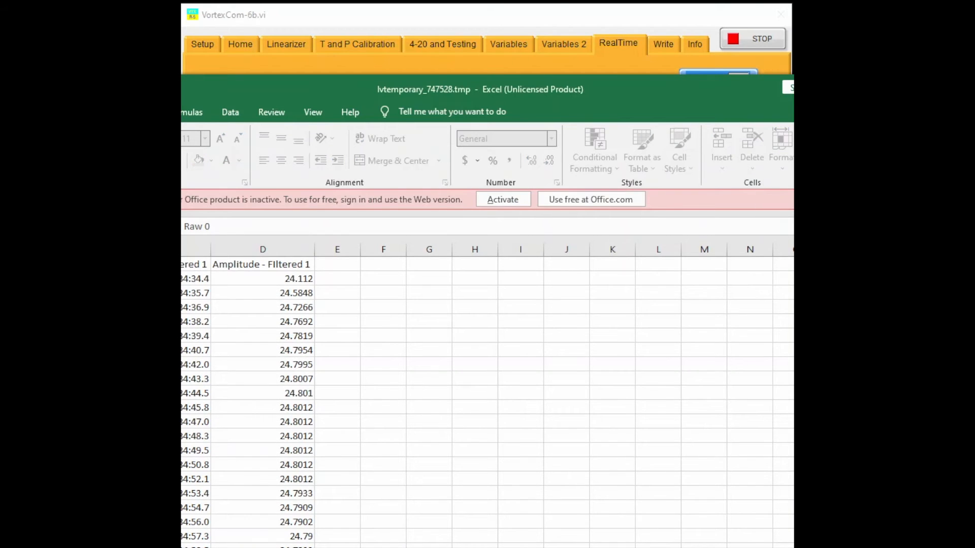
- Inspect the filtered time and amplitude columns of the exported data in Excel and close the workbook
{"action": "left_click_drag", "start_coordinate": [712, 96], "coordinate": [864, 60]}
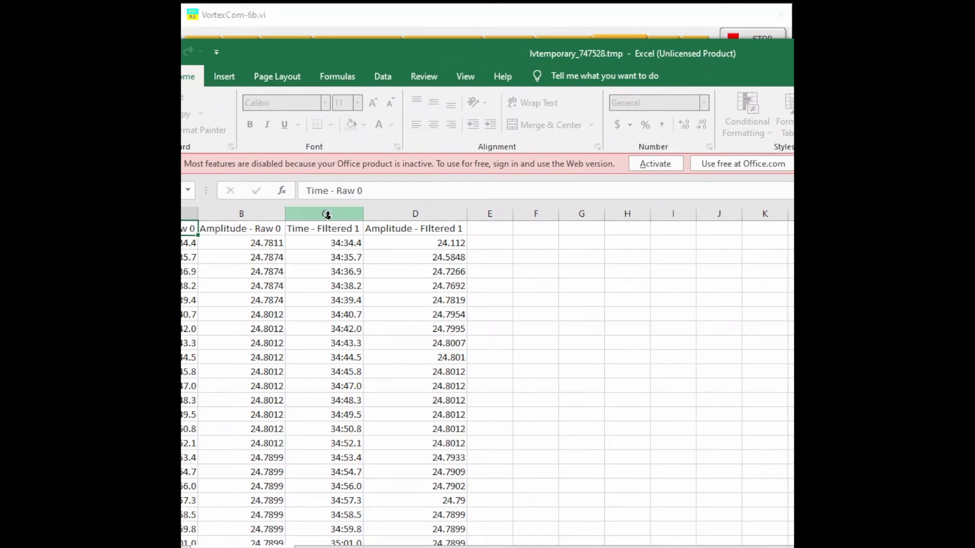
{"action": "left_click_drag", "start_coordinate": [323, 214], "coordinate": [427, 215]}
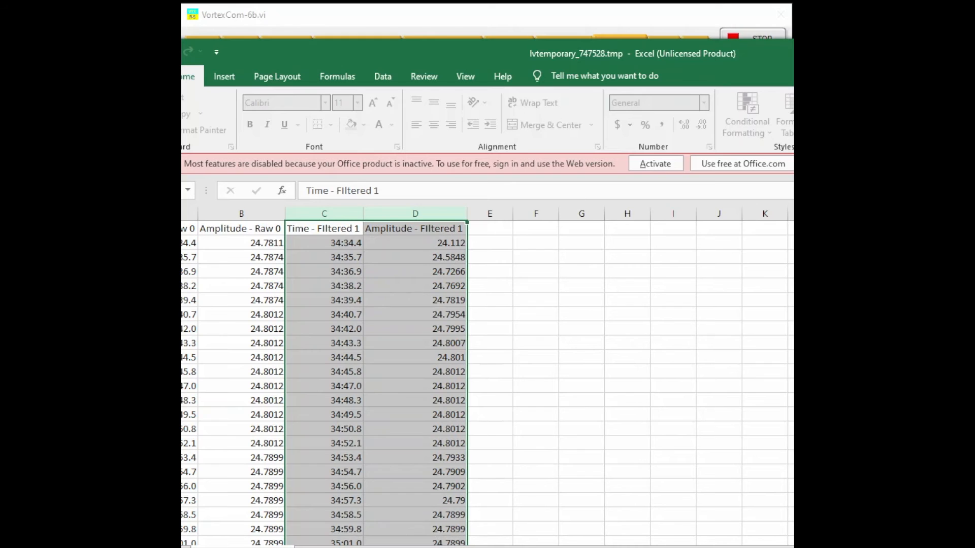
{"action": "key", "text": "alt+F4"}
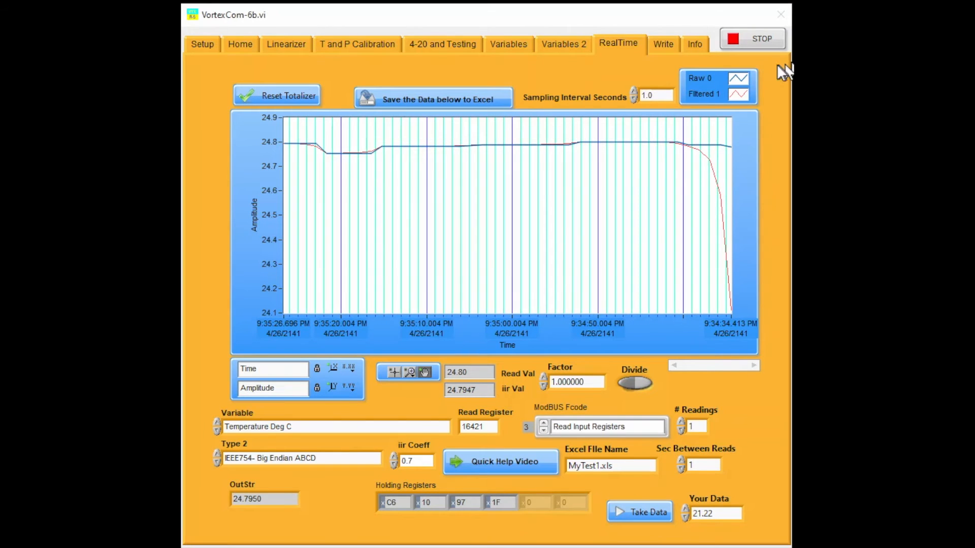
{"action": "double_click", "coordinate": [655, 95]}
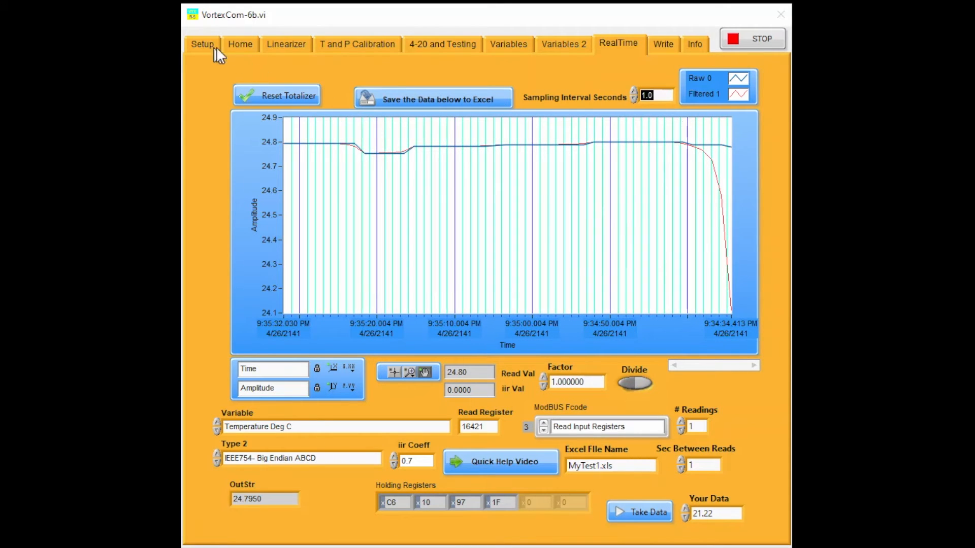
- Read the meter's static values on the Home page and the K-factor values on the Linearizer page
{"action": "left_click", "coordinate": [231, 44]}
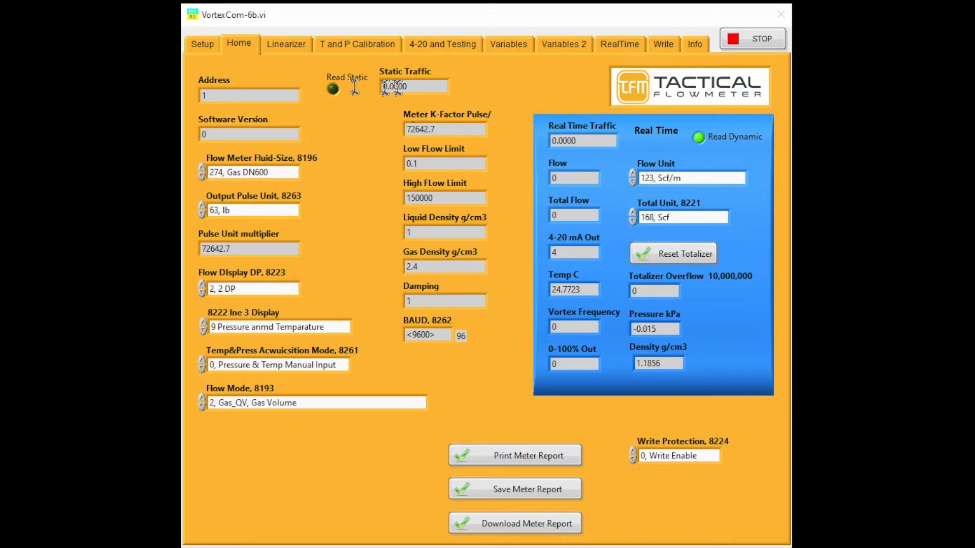
{"action": "left_click", "coordinate": [333, 90]}
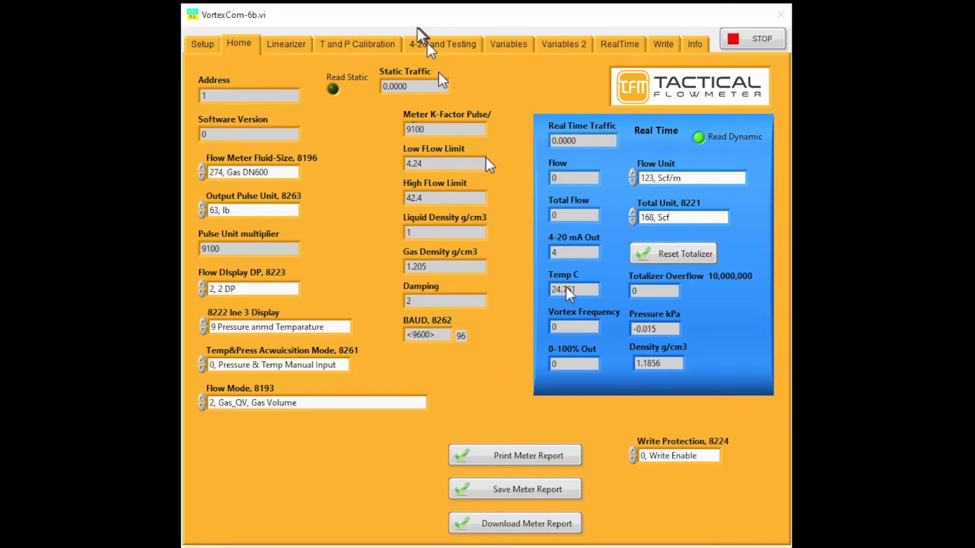
{"action": "left_click", "coordinate": [280, 45]}
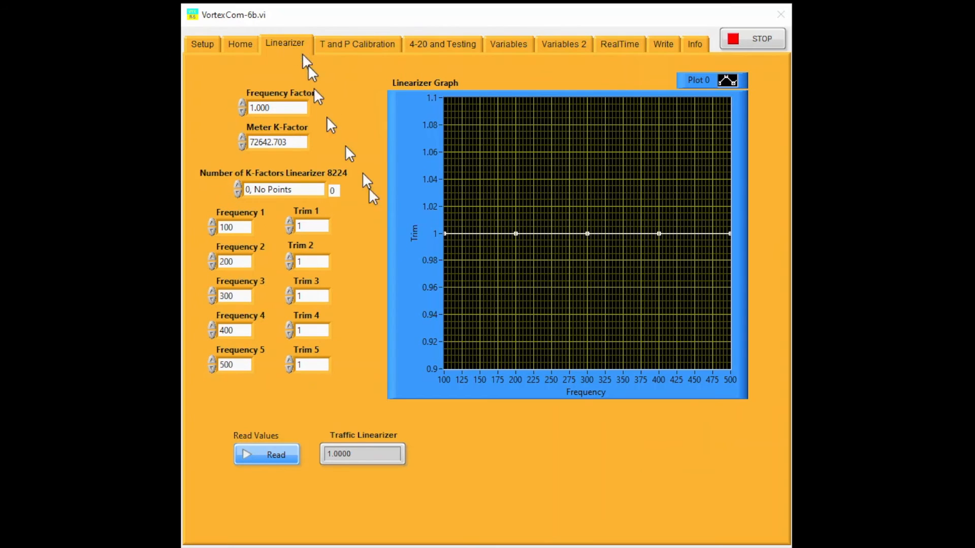
{"action": "left_click", "coordinate": [276, 456]}
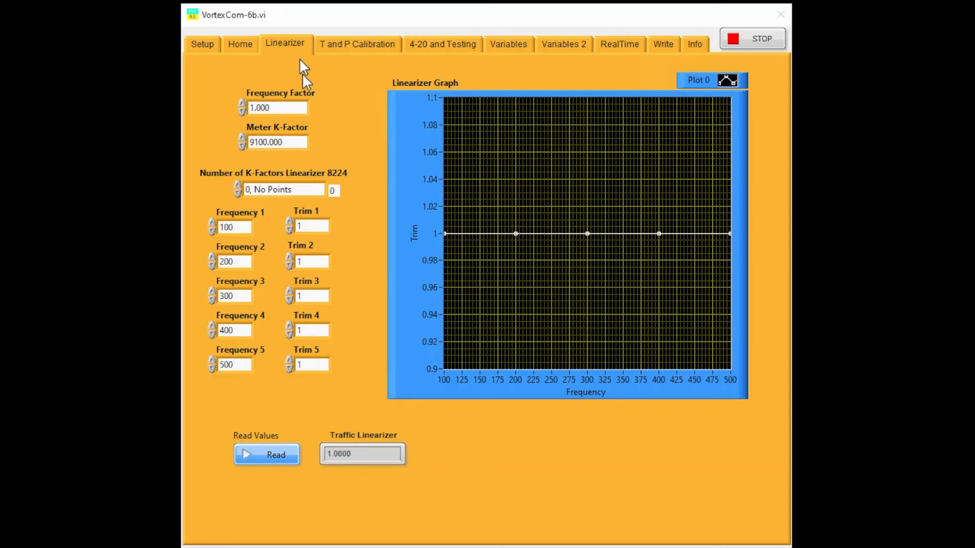
- Review the T and P Calibration, 4-20 and Testing, and Variables pages
{"action": "left_click", "coordinate": [351, 44]}
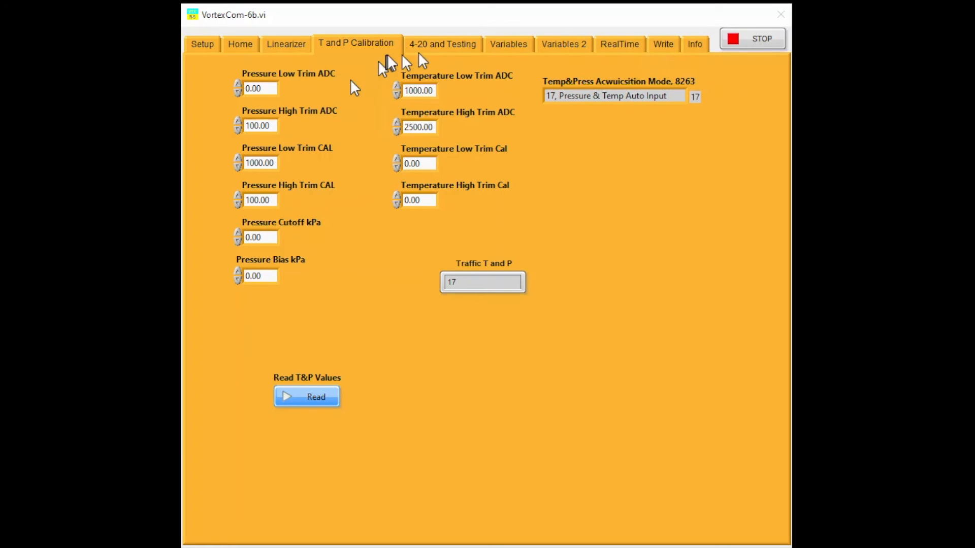
{"action": "left_click", "coordinate": [452, 45]}
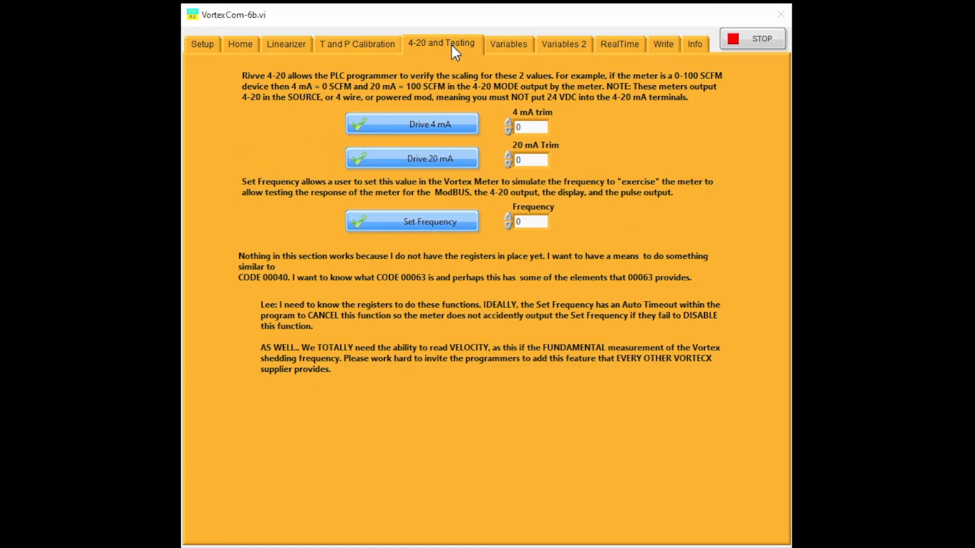
{"action": "left_click", "coordinate": [514, 44]}
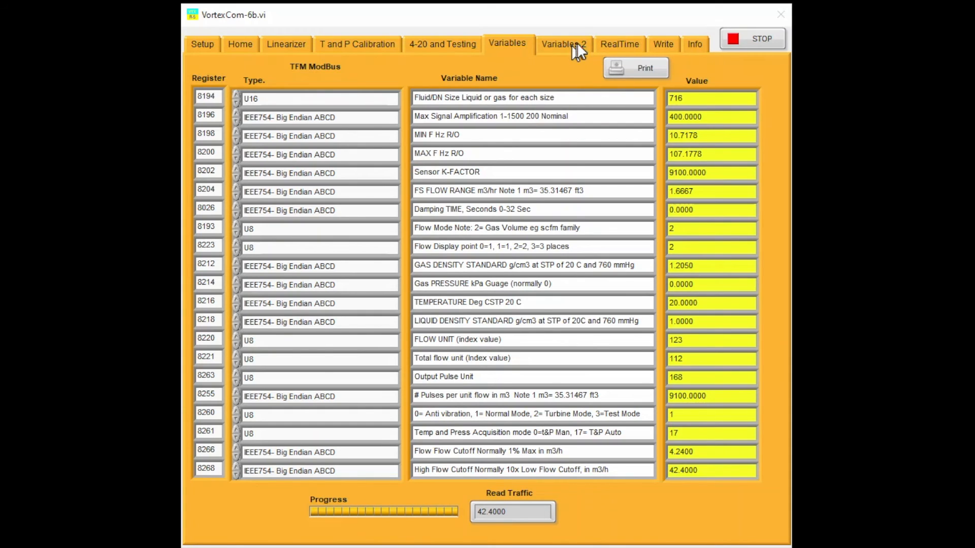
- Read the Temperature Deg C register 16421 on the Write page and display the Single to IEEE conversion
{"action": "left_click", "coordinate": [665, 45]}
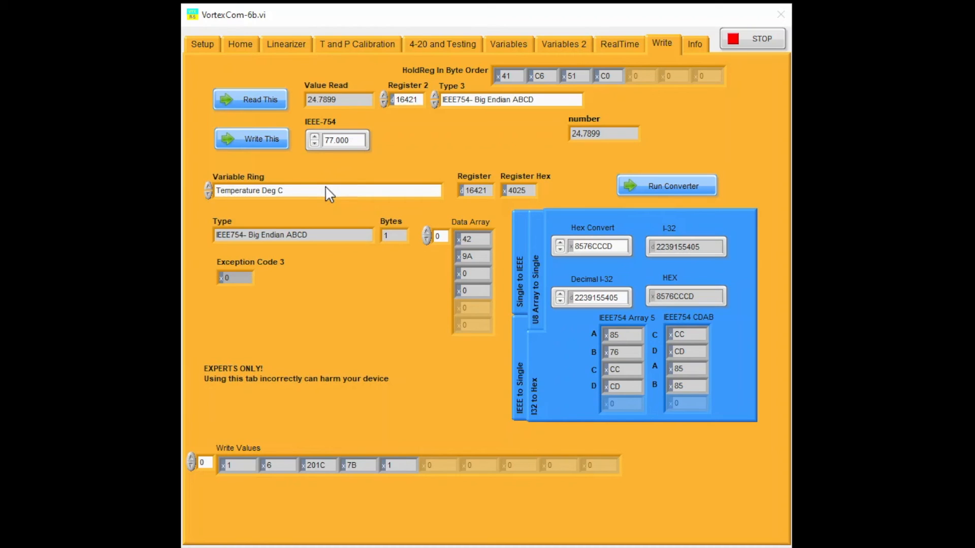
{"action": "left_click", "coordinate": [254, 99]}
{"action": "left_click", "coordinate": [519, 281]}
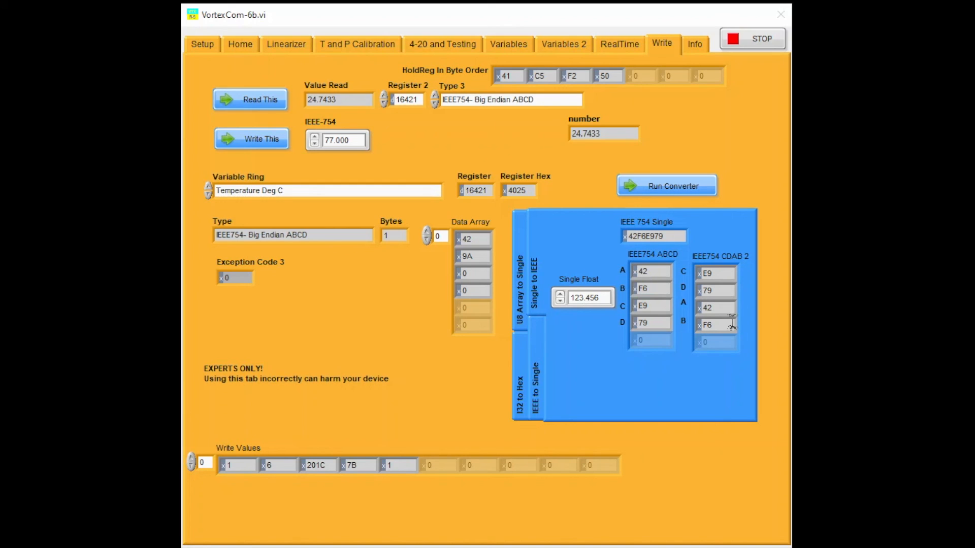
- Run the HEX converter, compare its signed and unsigned 16-bit conversions, and stop the converter
{"action": "left_click", "coordinate": [677, 187]}
{"action": "left_click_drag", "start_coordinate": [641, 157], "coordinate": [692, 144]}
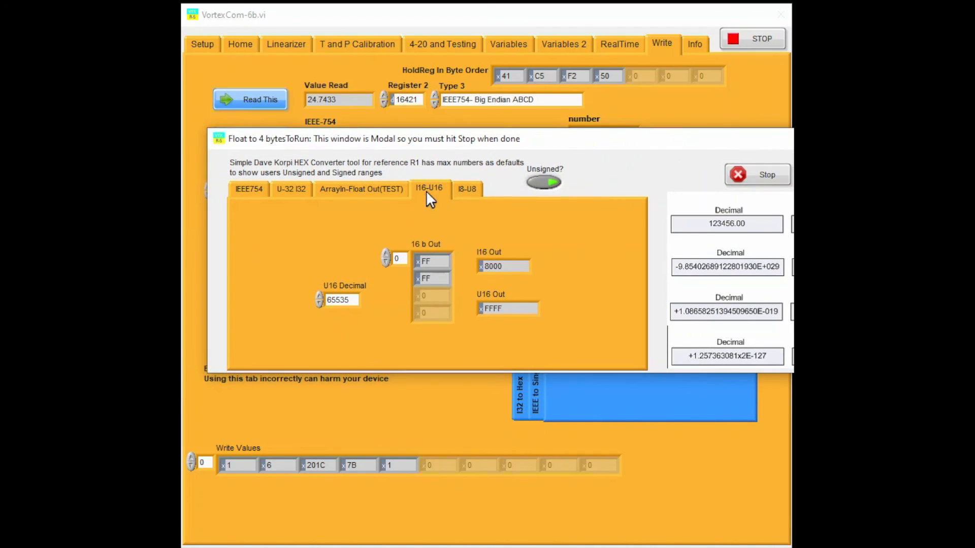
{"action": "left_click", "coordinate": [556, 185]}
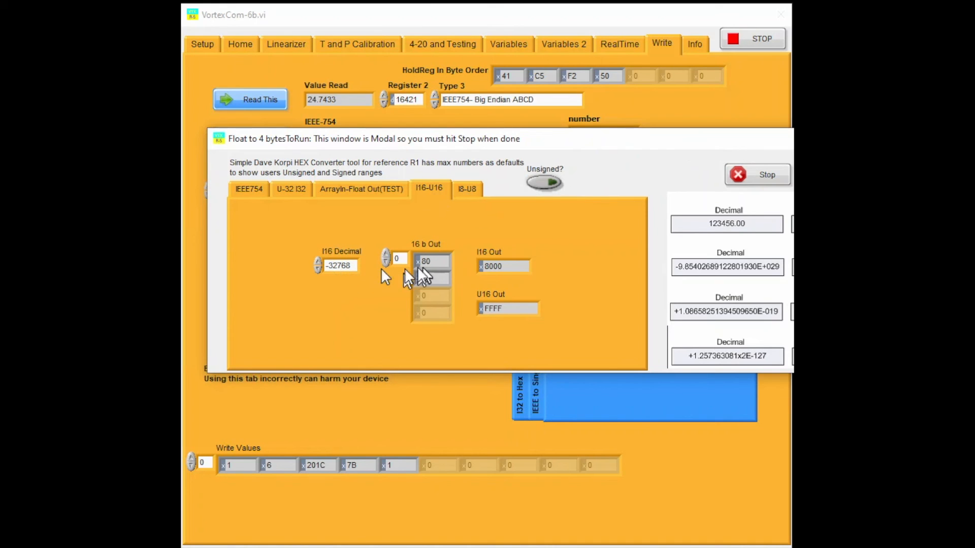
{"action": "left_click", "coordinate": [548, 184]}
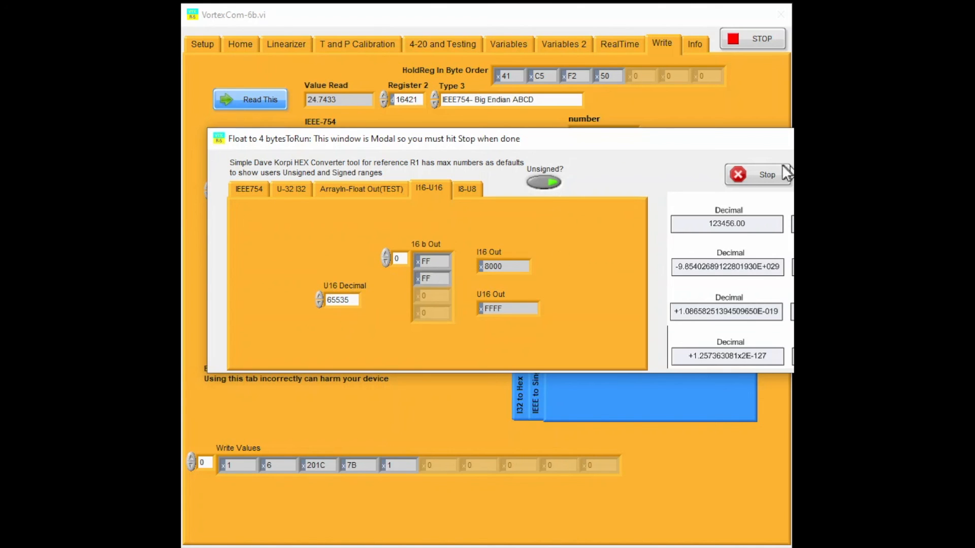
{"action": "left_click", "coordinate": [765, 173]}
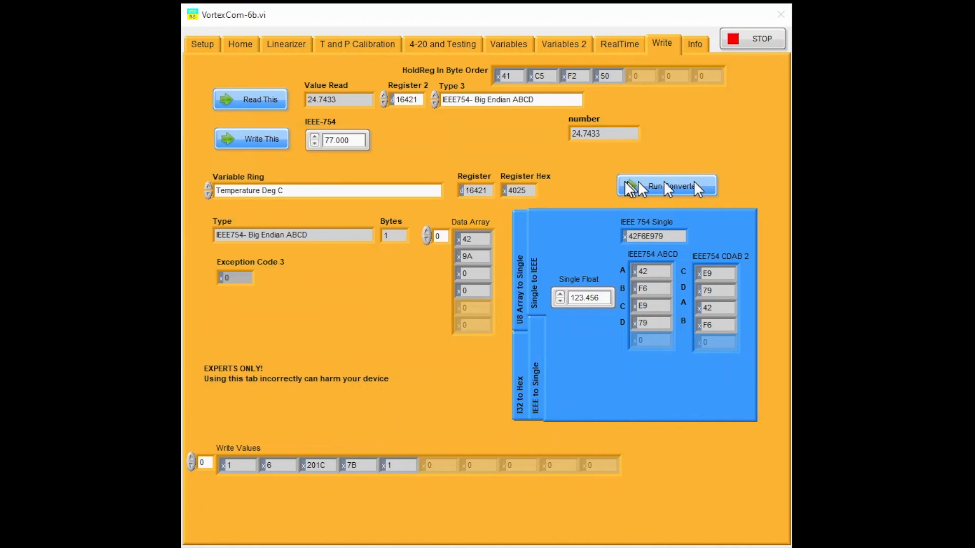